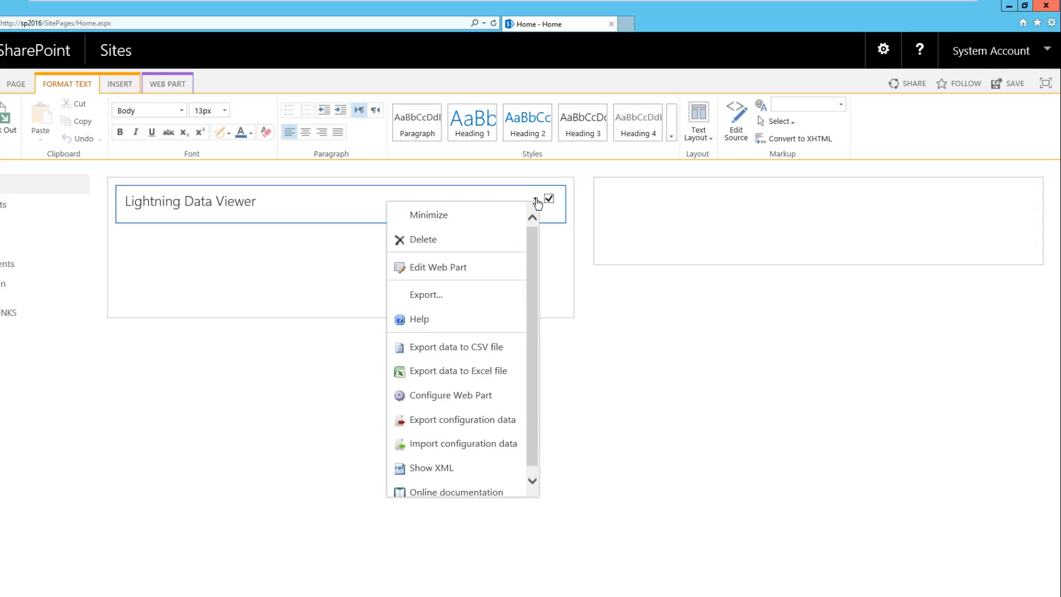
Open the Lightning Data Viewer web part's configuration and set its data source to server SQL2016 with Integrated Security enabled
{"action": "left_click", "coordinate": [467, 406]}
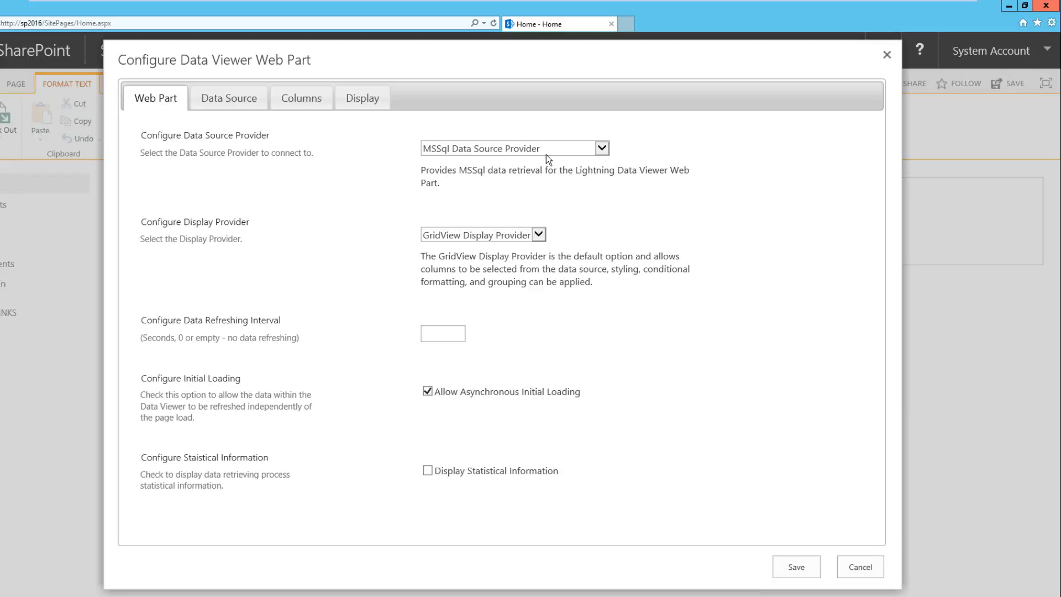
{"action": "left_click", "coordinate": [225, 105]}
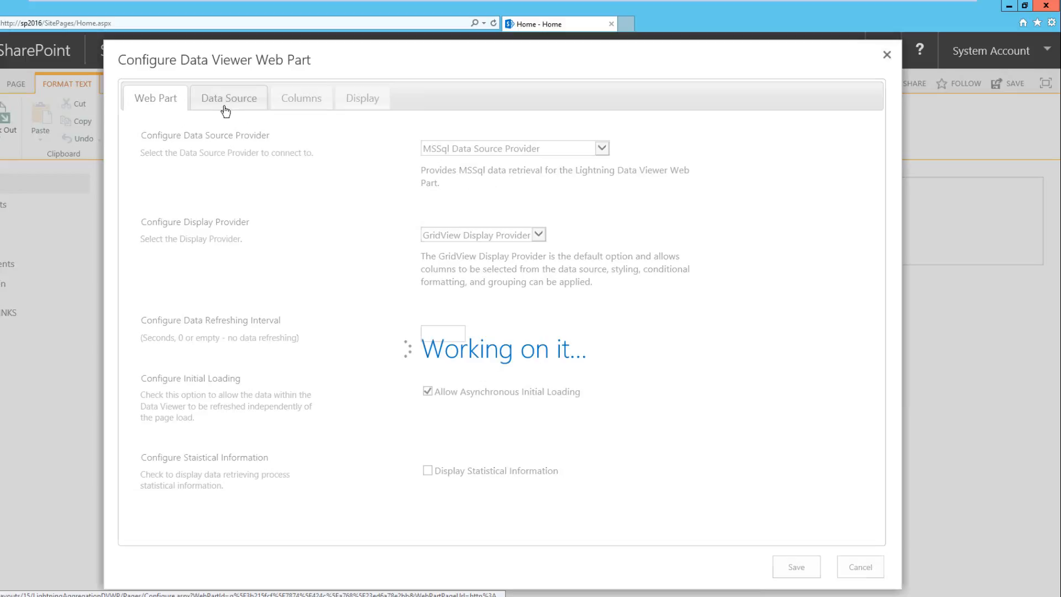
{"action": "left_click", "coordinate": [210, 166]}
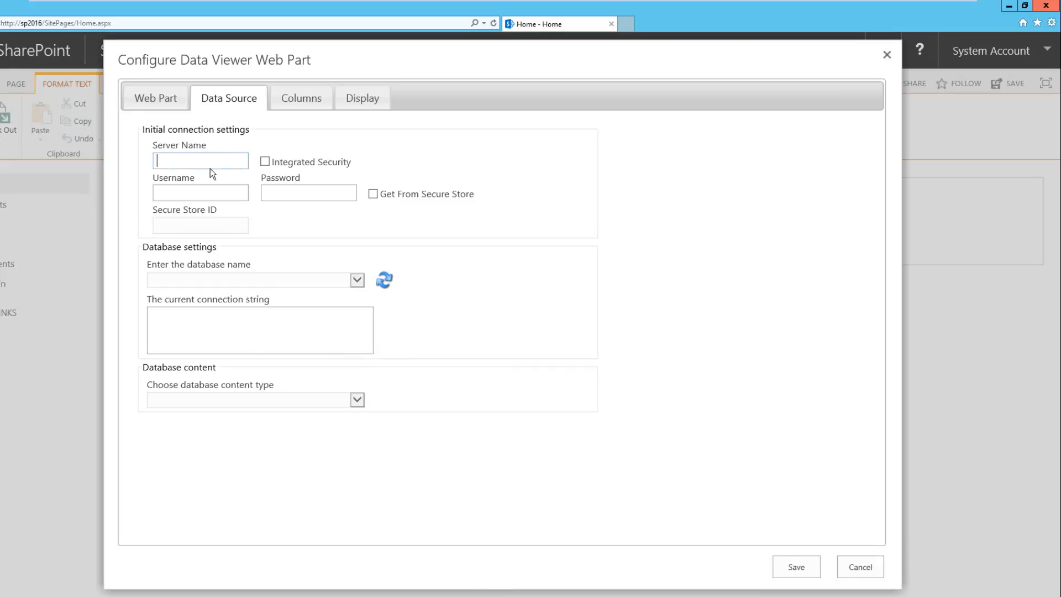
{"action": "type", "text": "SQL2016"}
{"action": "left_click", "coordinate": [264, 161]}
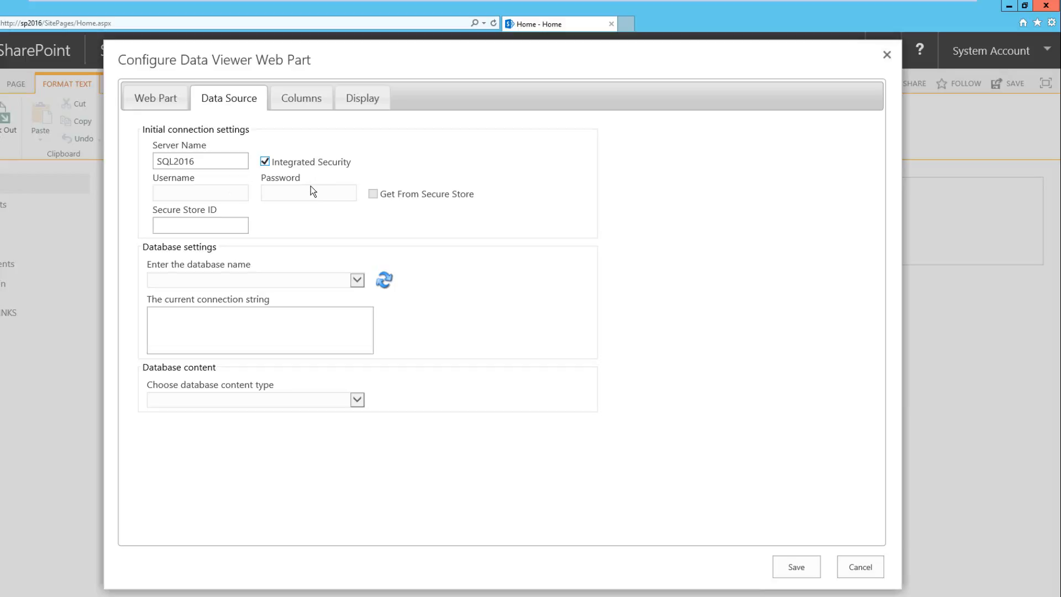
Try to load the server's database list without a Secure Store ID and examine the error description
{"action": "left_click", "coordinate": [384, 281]}
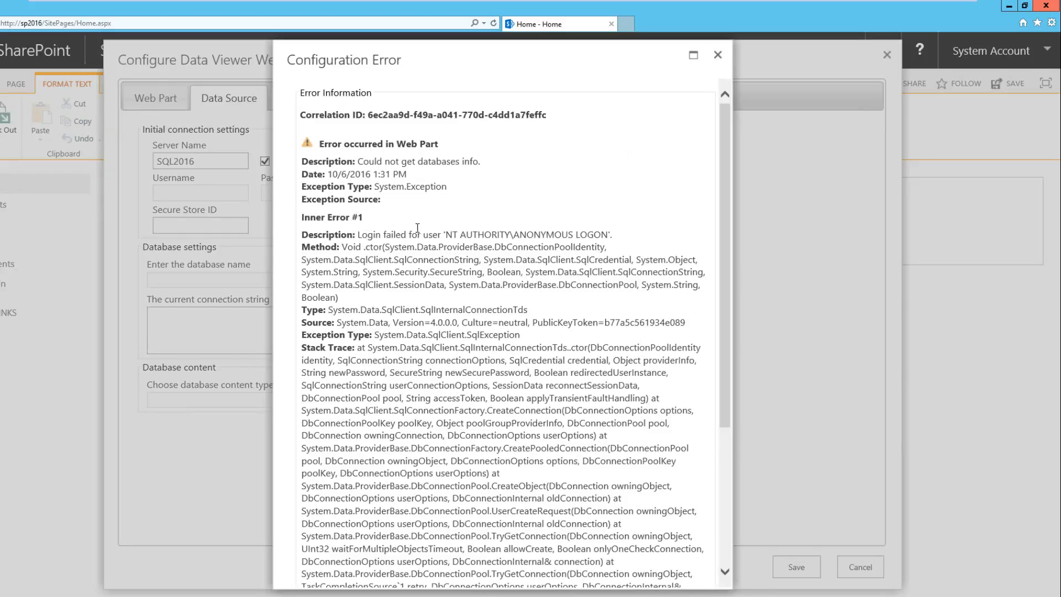
{"action": "left_click_drag", "start_coordinate": [358, 234], "coordinate": [594, 238]}
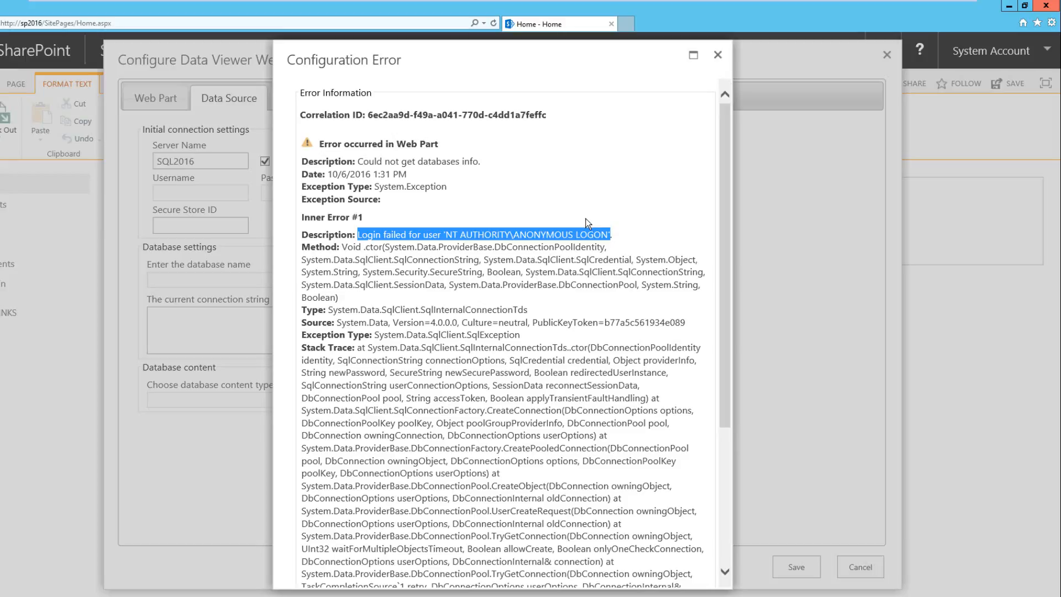
{"action": "left_click", "coordinate": [717, 55]}
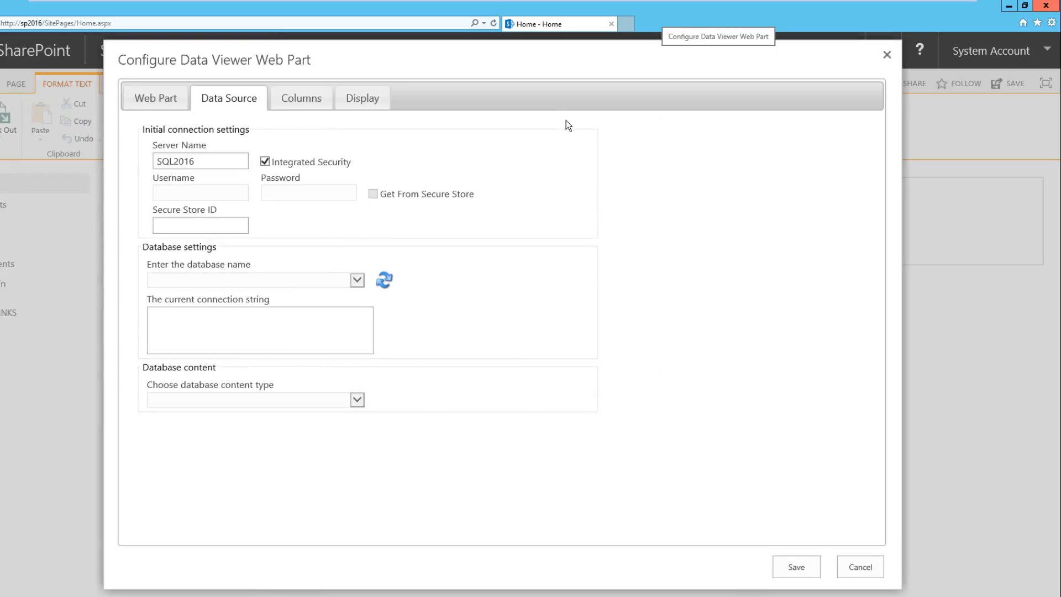
Set the Secure Store ID to SQLSS, load the database list and select the Northwind database
{"action": "left_click", "coordinate": [227, 227]}
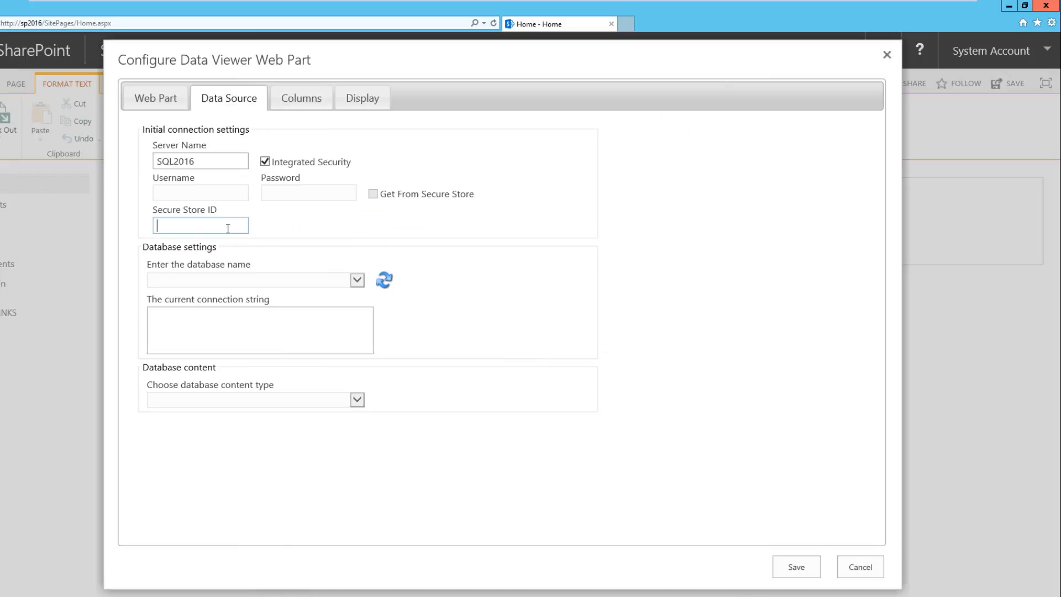
{"action": "type", "text": "SQLSS"}
{"action": "left_click", "coordinate": [383, 282]}
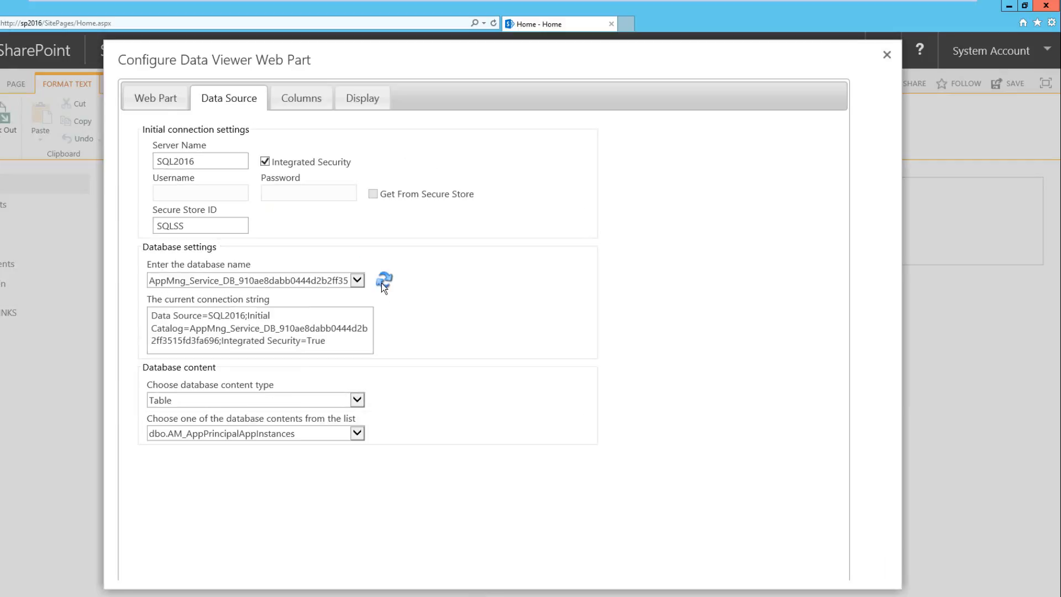
{"action": "left_click", "coordinate": [356, 280]}
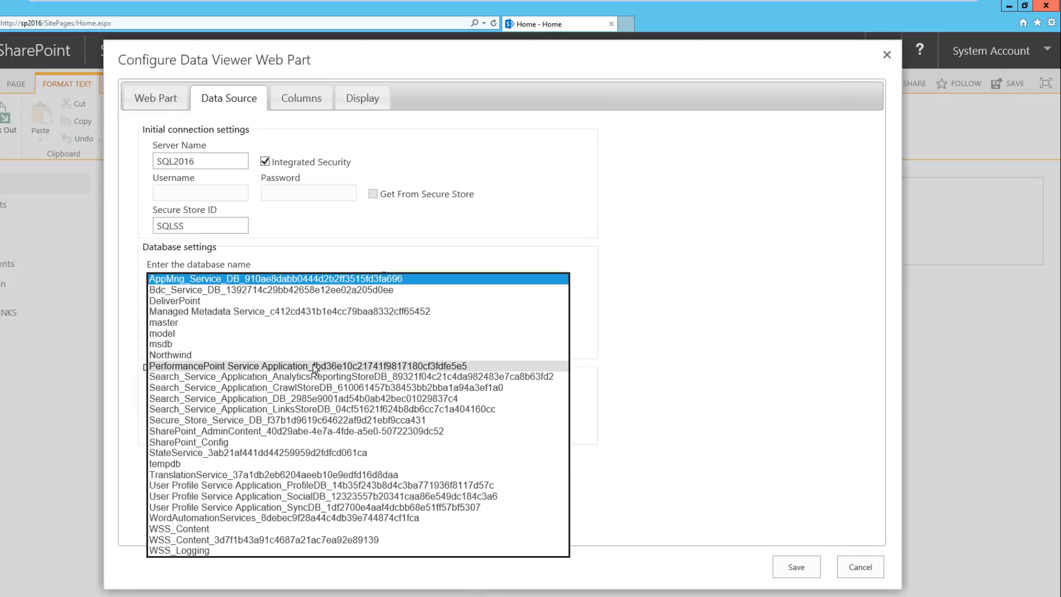
{"action": "left_click", "coordinate": [313, 354]}
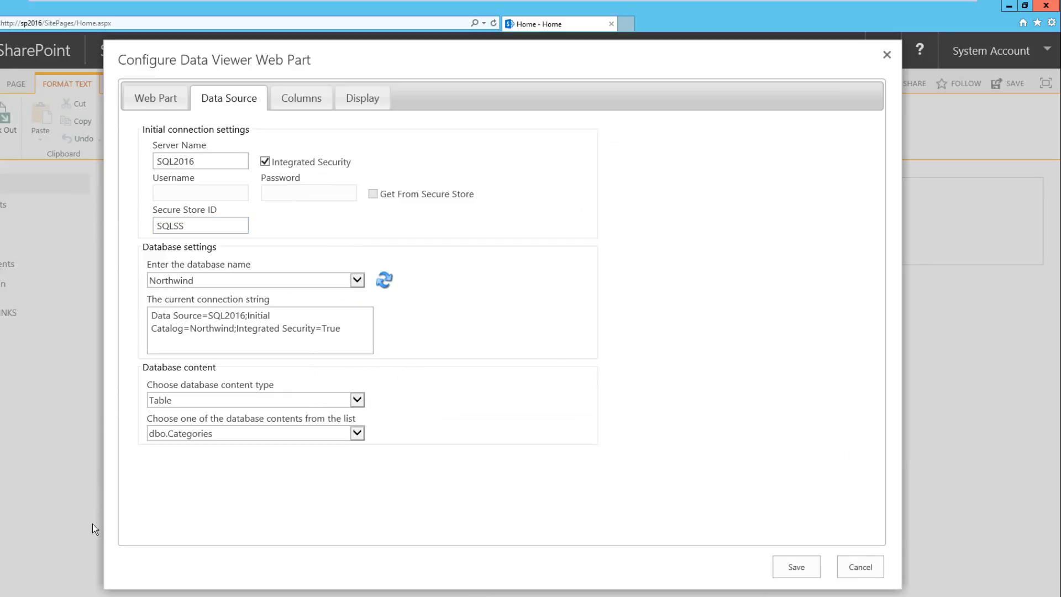
Switch to SharePoint Central Administration and open the Secure Store Service application for management
{"action": "left_click", "coordinate": [100, 595]}
{"action": "left_click", "coordinate": [164, 563]}
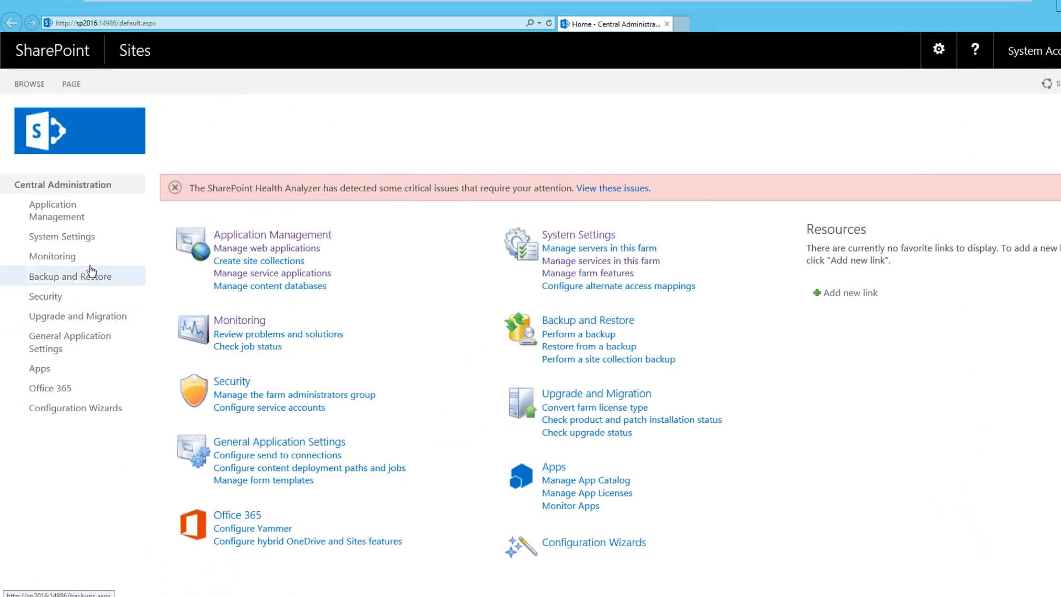
{"action": "left_click", "coordinate": [228, 274]}
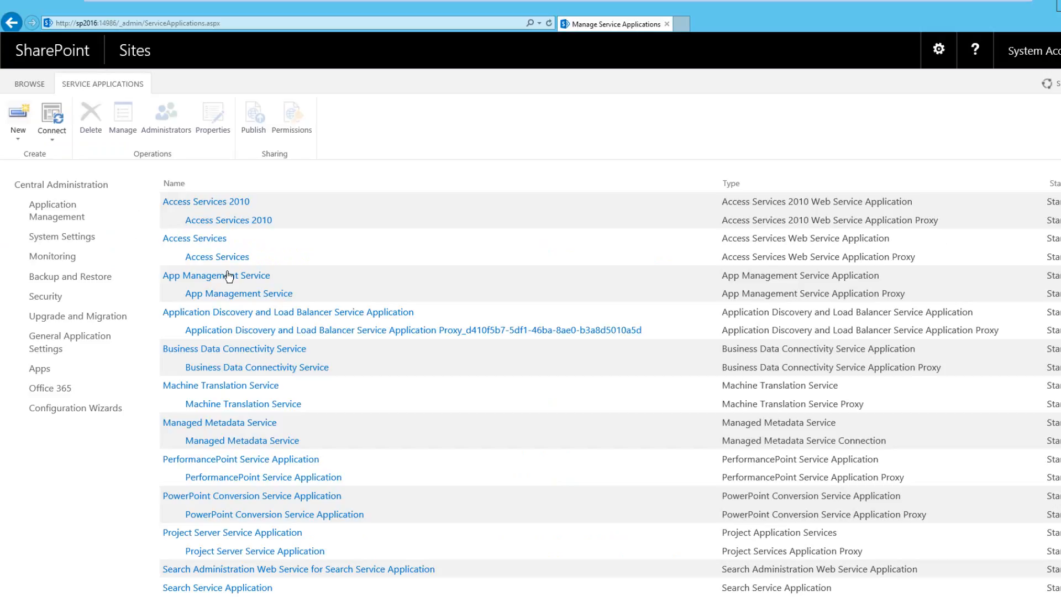
{"action": "scroll", "coordinate": [338, 405], "scroll_direction": "down", "scroll_amount": 3}
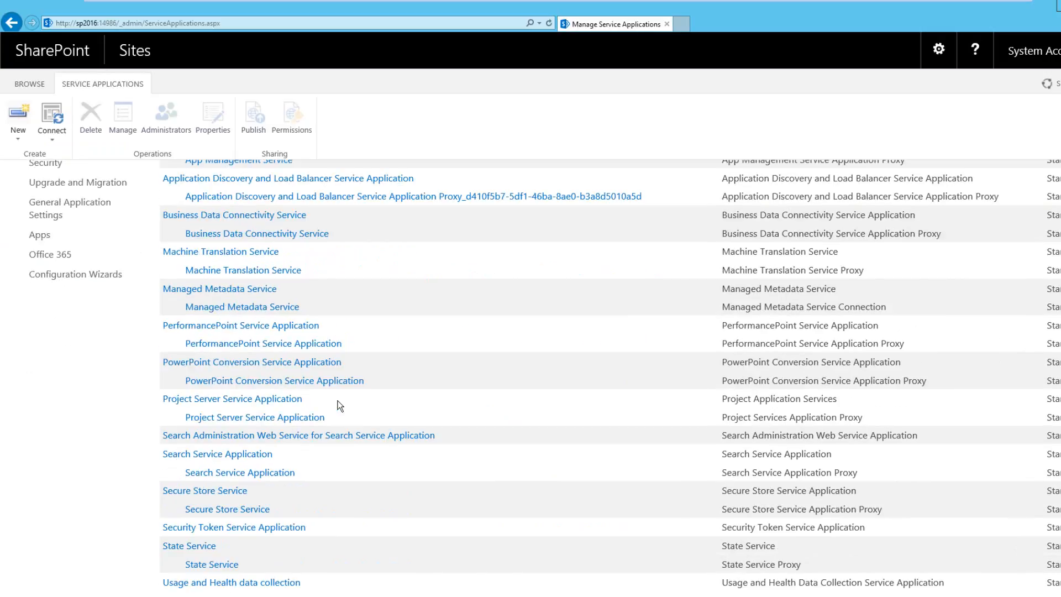
{"action": "left_click", "coordinate": [215, 492]}
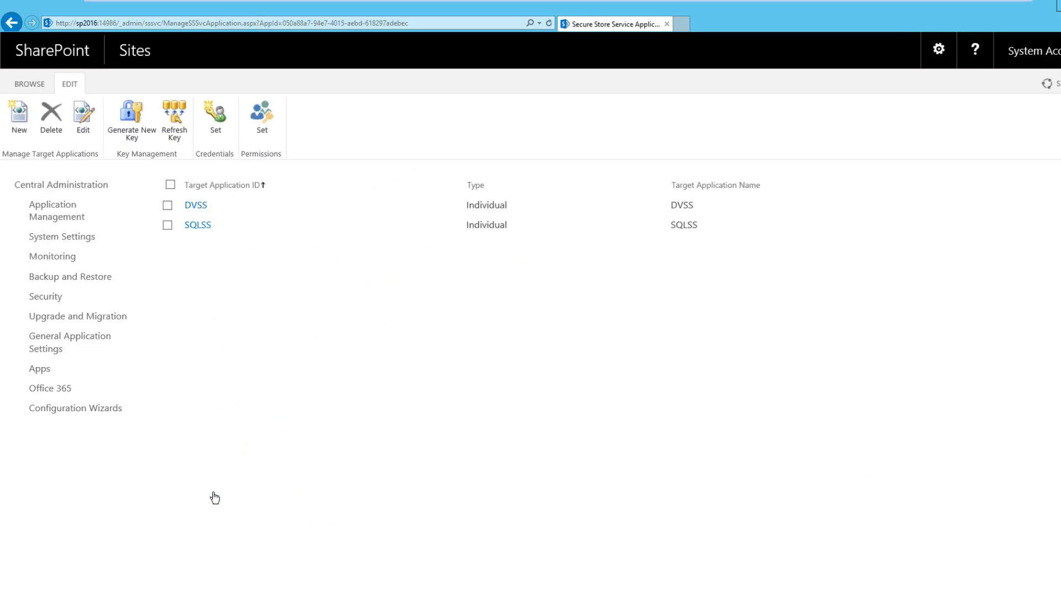
Start a new Secure Store target application with Northwind as both its Target Application ID and Display Name
{"action": "mouse_move", "coordinate": [197, 227]}
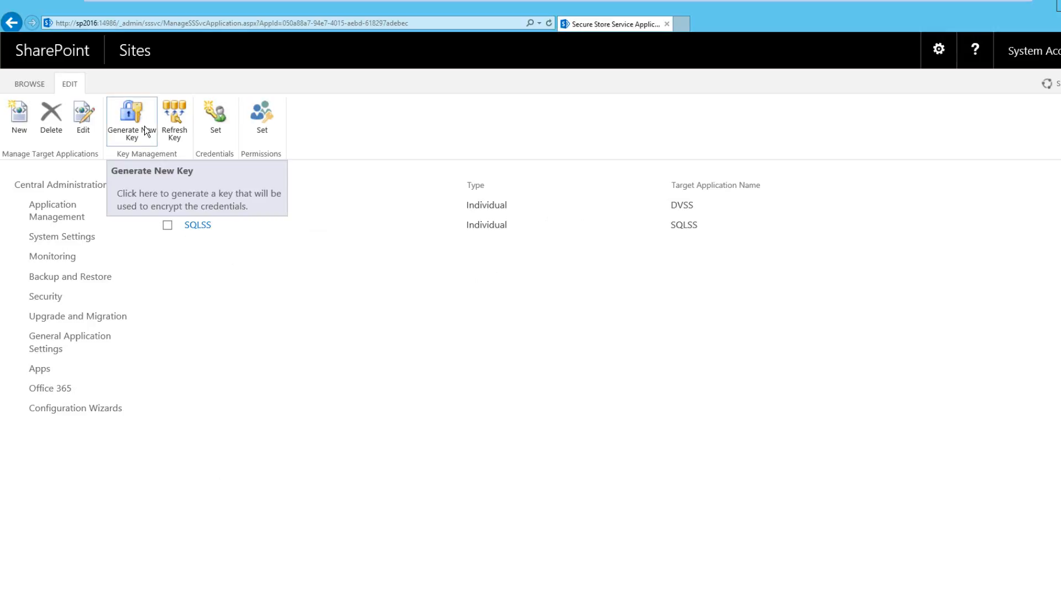
{"action": "left_click", "coordinate": [18, 124]}
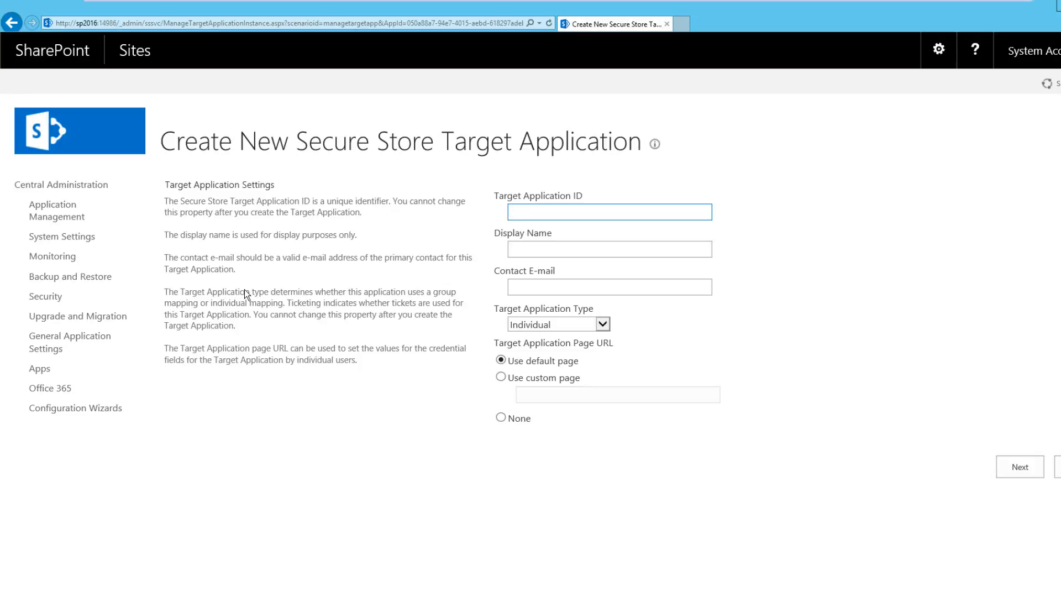
{"action": "type", "text": "Northwind"}
{"action": "key", "text": "ctrl+a"}
{"action": "key", "text": "ctrl+c"}
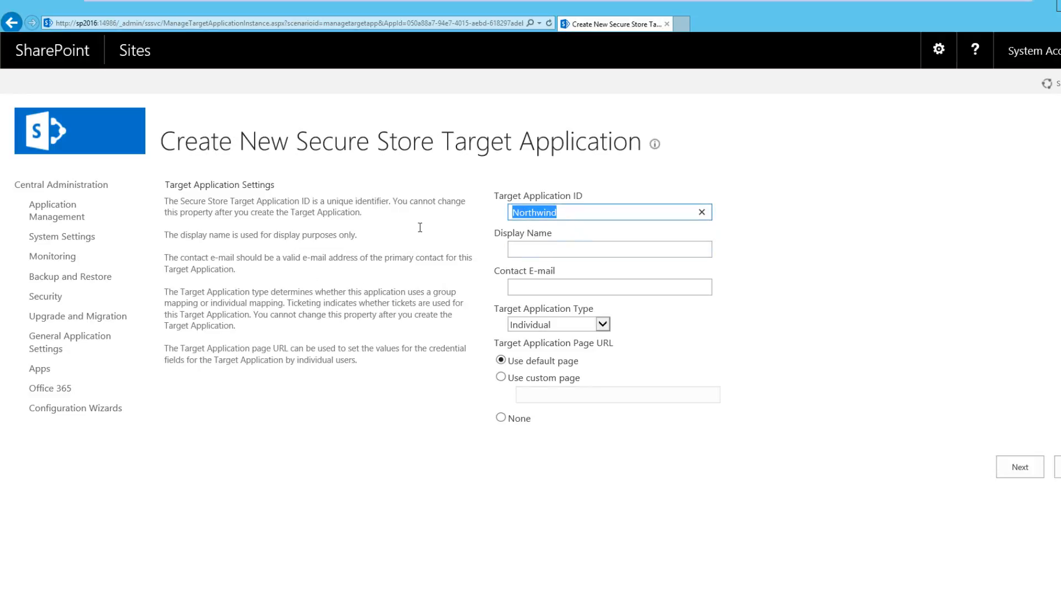
{"action": "left_click", "coordinate": [545, 247]}
{"action": "key", "text": "ctrl+v"}
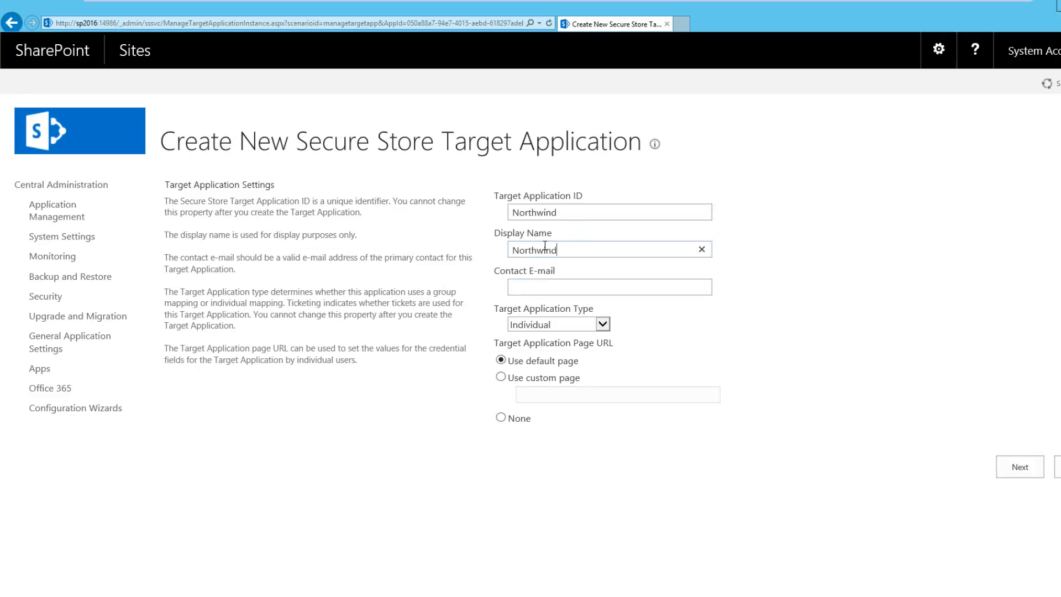
Enter the contact's e-mail, keep the Target Application Type as Individual and continue to the credential fields
{"action": "left_click", "coordinate": [551, 289]}
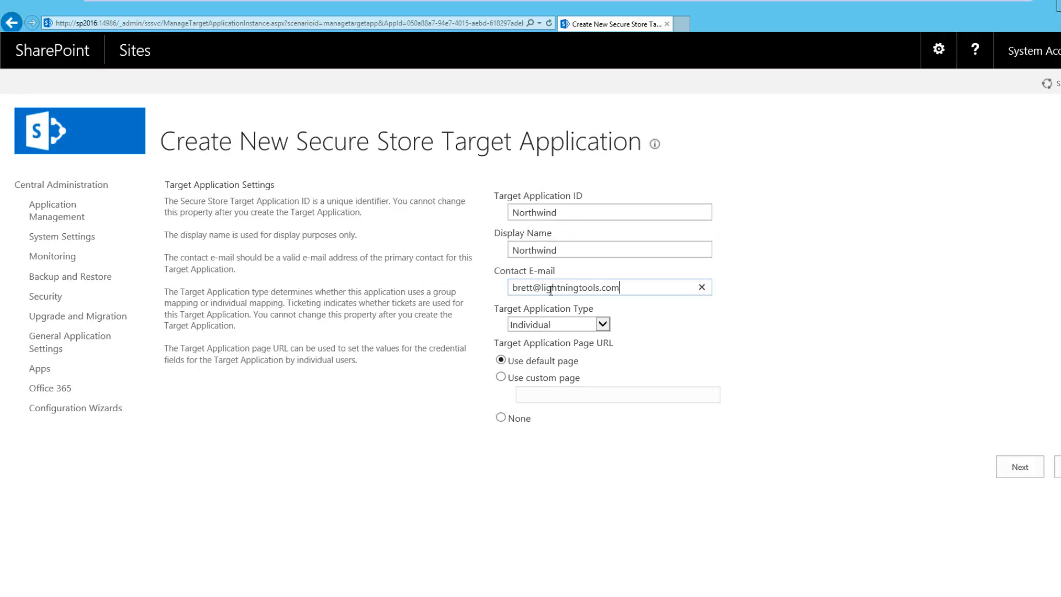
{"action": "left_click", "coordinate": [854, 404]}
{"action": "left_click", "coordinate": [588, 327]}
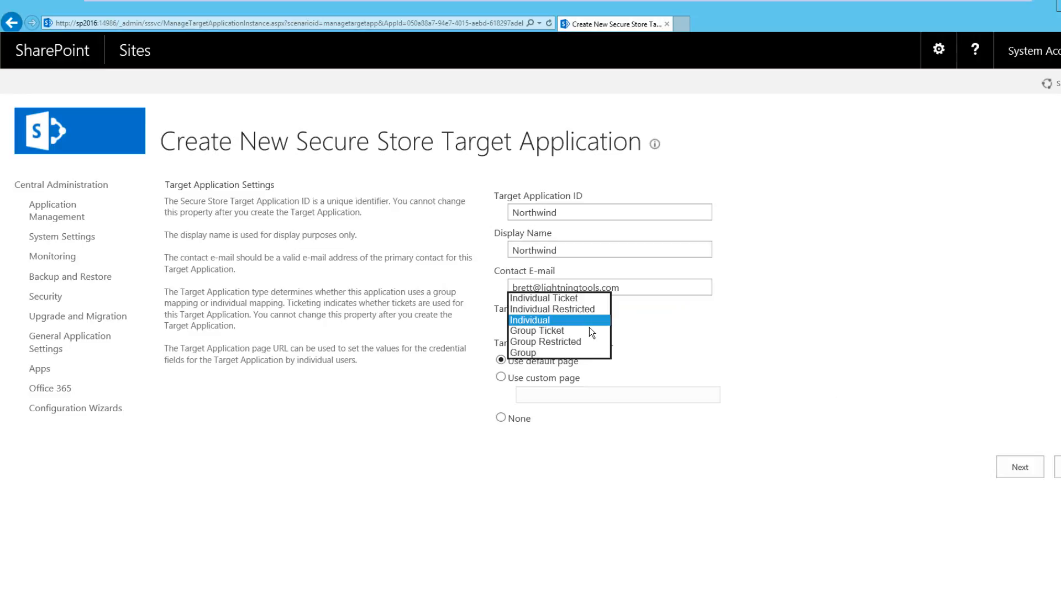
{"action": "left_click", "coordinate": [550, 319]}
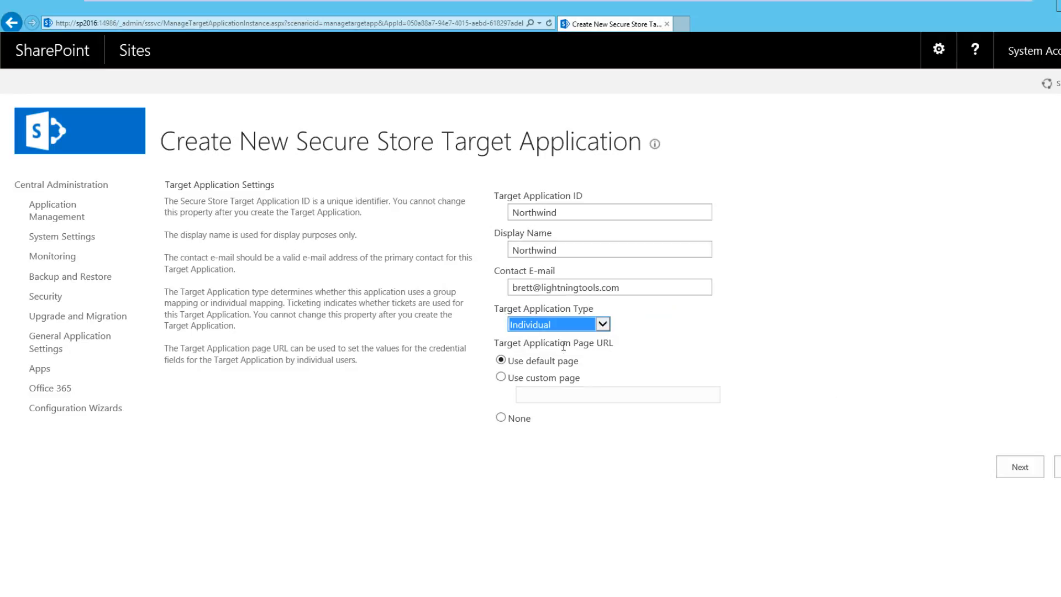
{"action": "left_click", "coordinate": [1026, 463]}
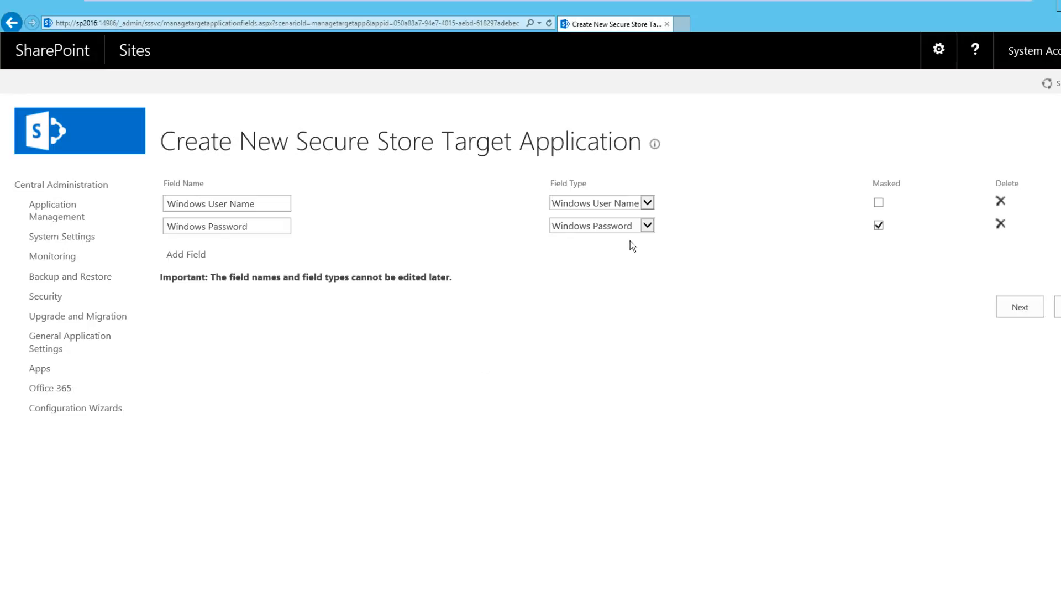
Review the available field types, keep Windows User Name and Windows Password, and continue to the administrators page
{"action": "left_click", "coordinate": [647, 204]}
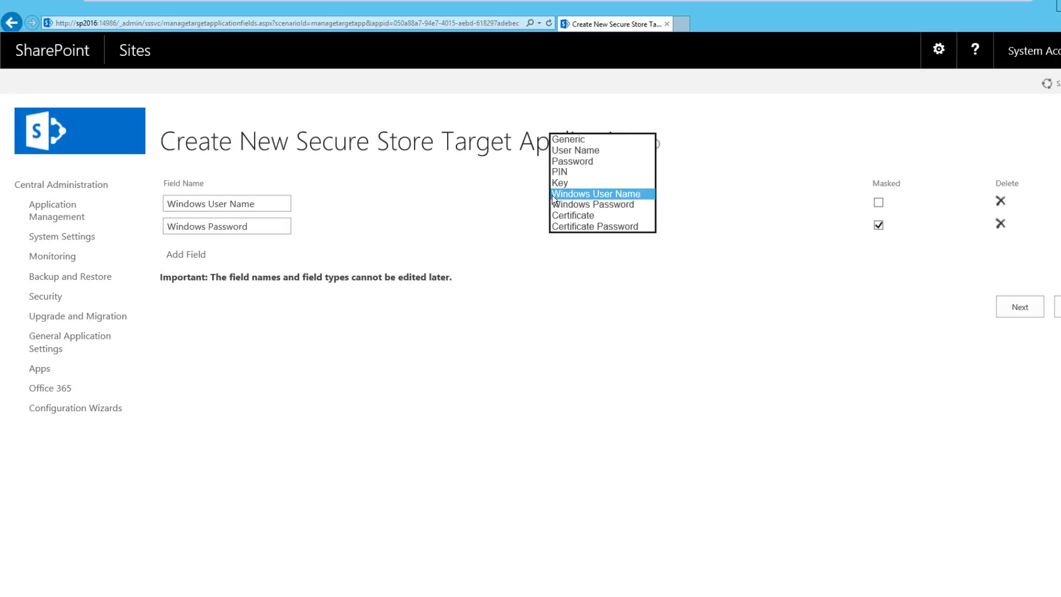
{"action": "left_click", "coordinate": [621, 194]}
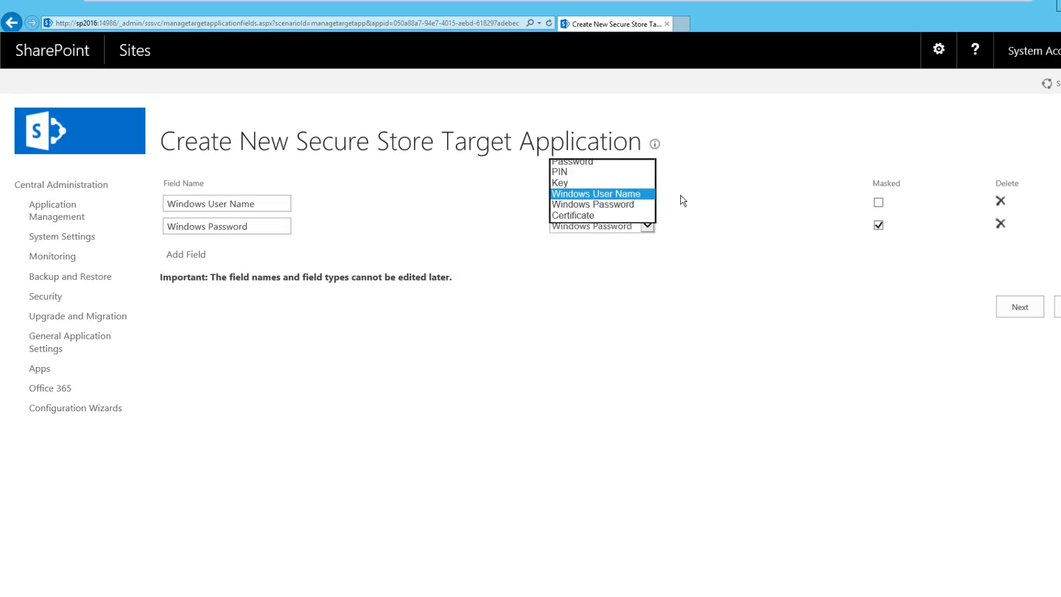
{"action": "left_click", "coordinate": [639, 227]}
{"action": "left_click", "coordinate": [675, 219]}
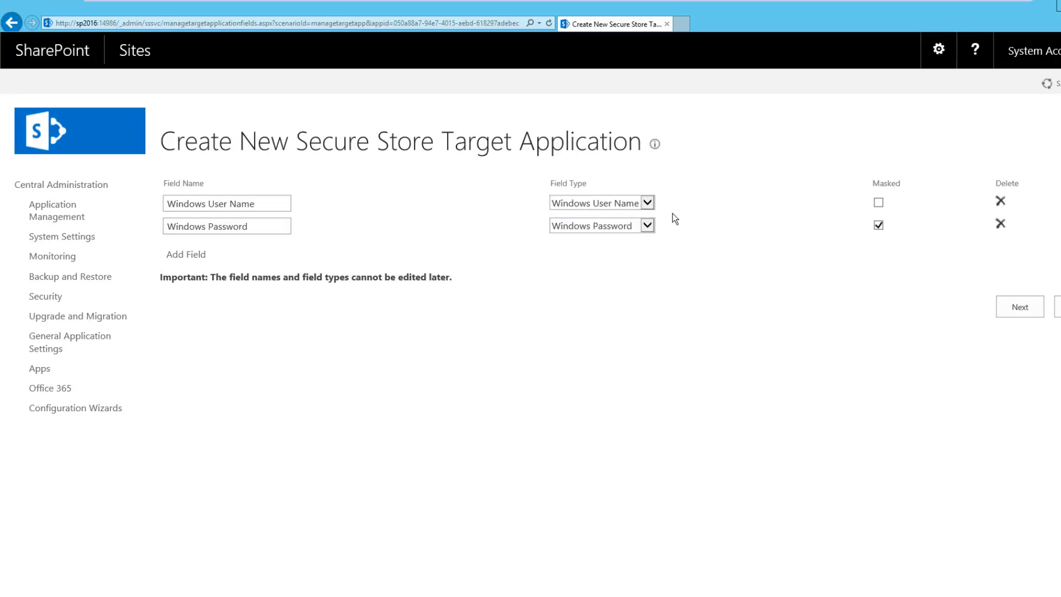
{"action": "left_click", "coordinate": [635, 207]}
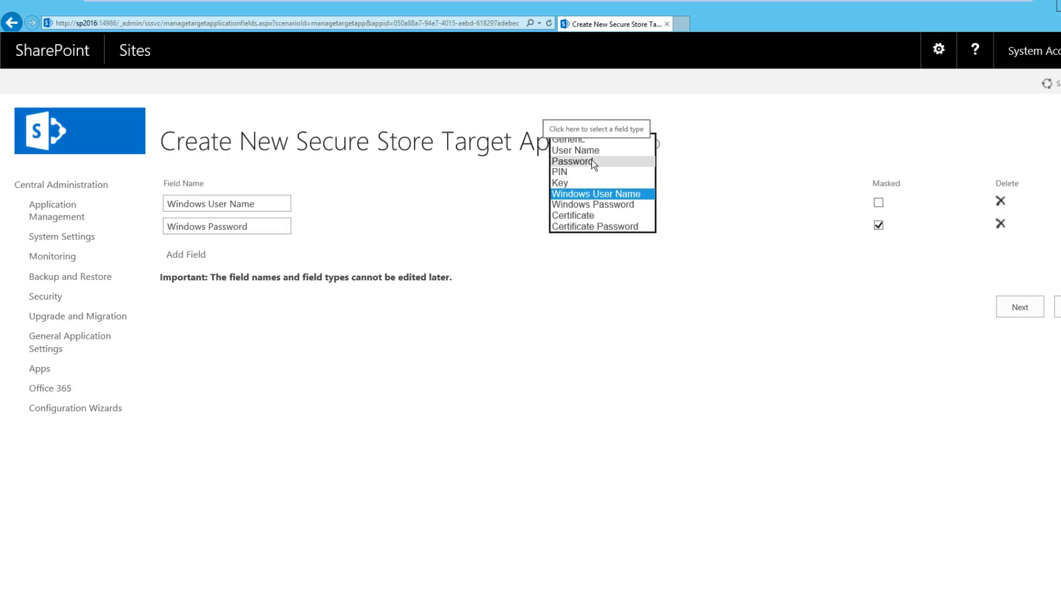
{"action": "left_click", "coordinate": [688, 353]}
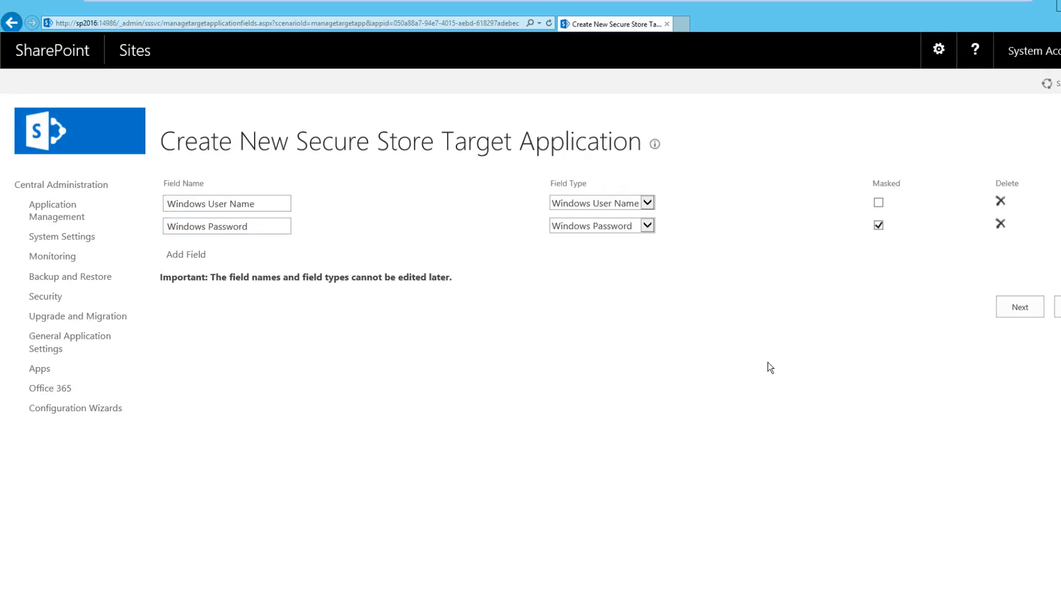
{"action": "left_click", "coordinate": [1021, 310]}
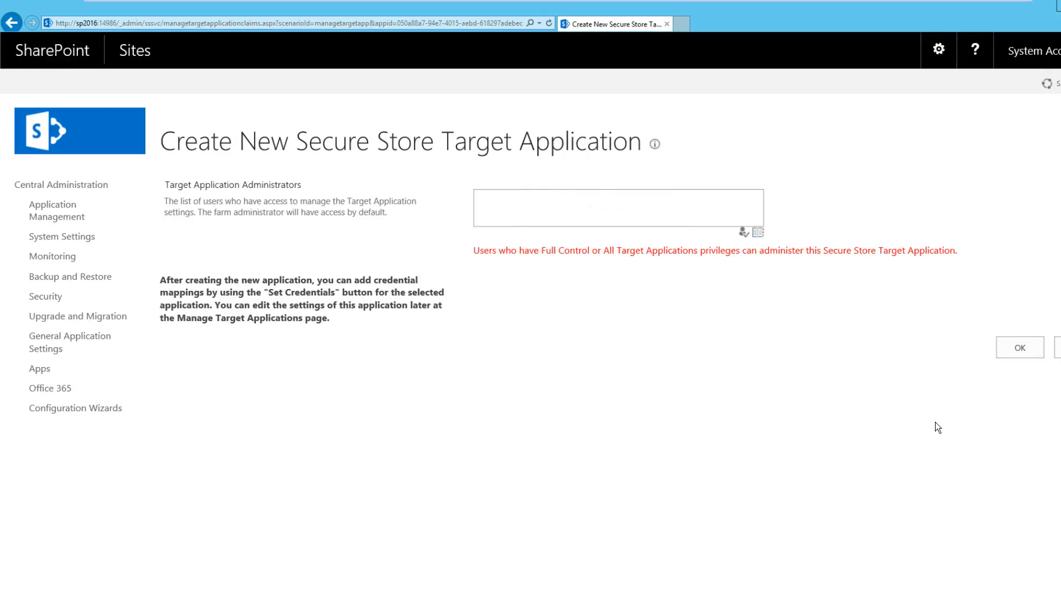
Assign lt\administrator as the target application administrator, check the name and create the application
{"action": "left_click", "coordinate": [557, 200]}
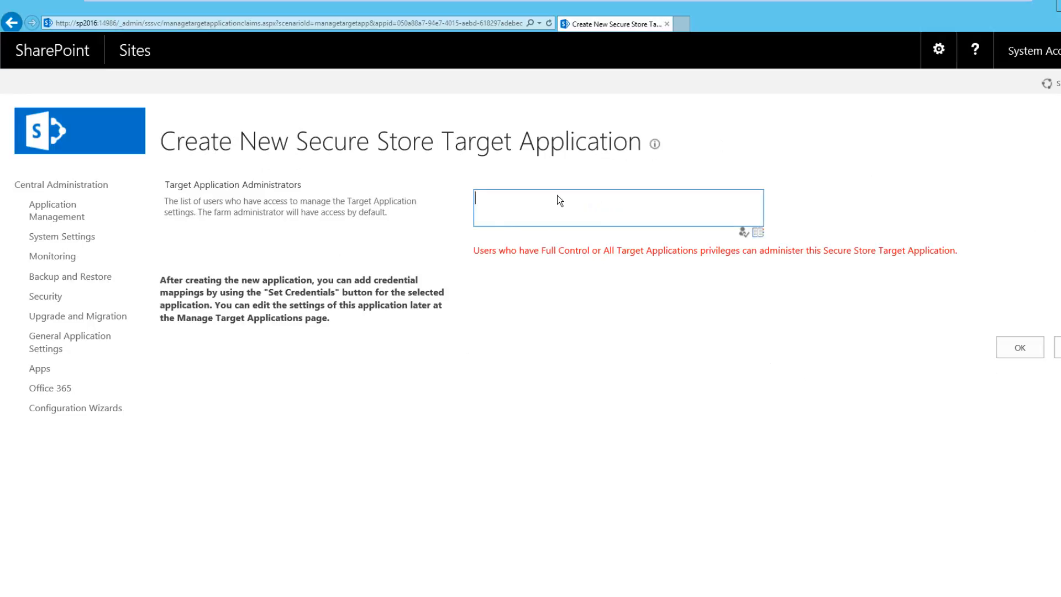
{"action": "type", "text": "lt\\administrator"}
{"action": "left_click", "coordinate": [744, 233]}
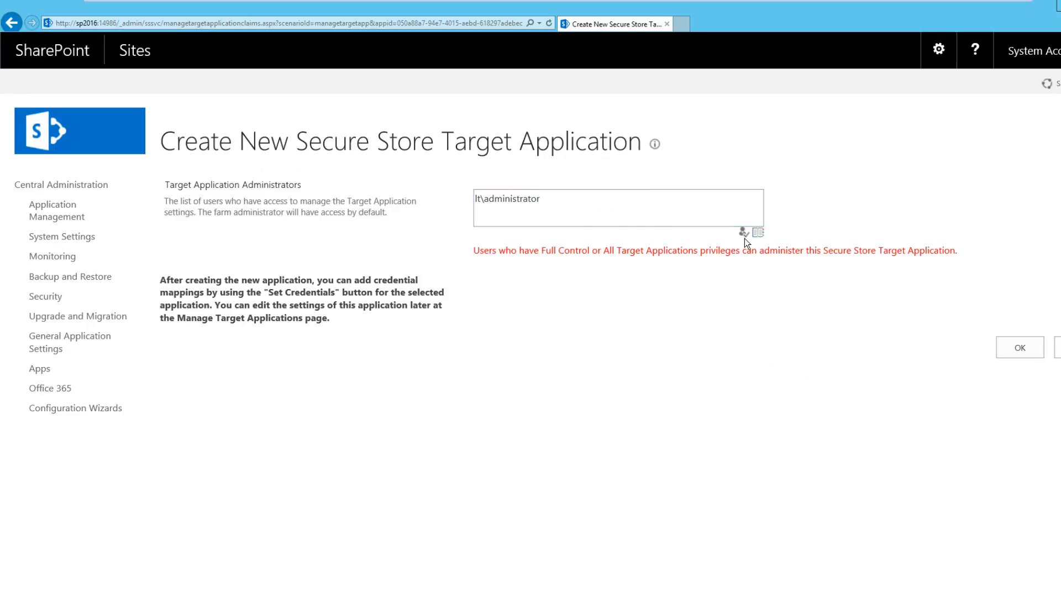
{"action": "left_click", "coordinate": [1016, 347]}
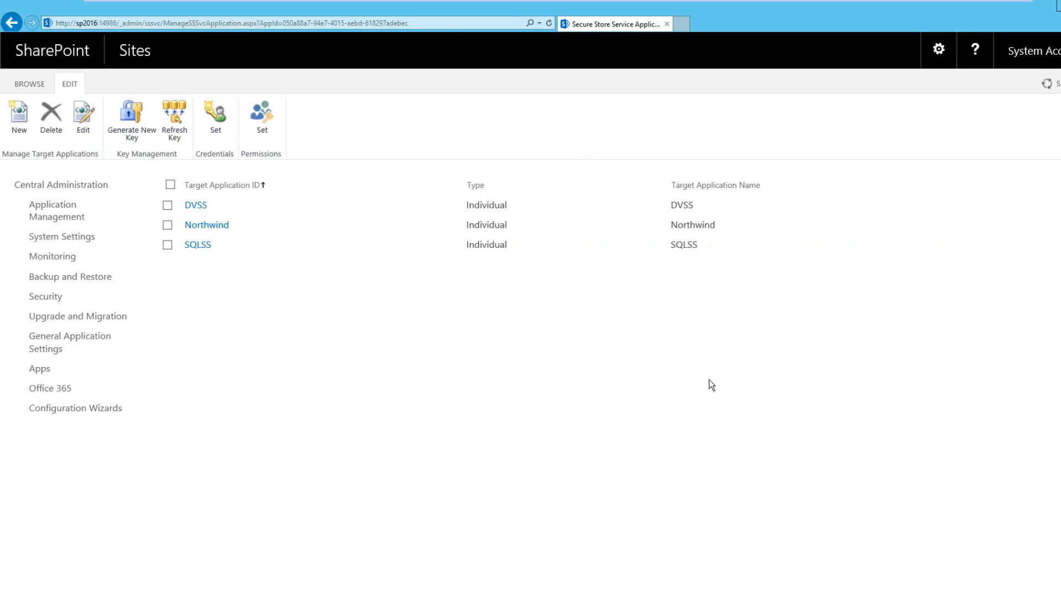
Open the credential settings for the Northwind target application and set the Credential Owner to lt\administrator, checking the name
{"action": "mouse_move", "coordinate": [260, 237]}
{"action": "left_click", "coordinate": [217, 120]}
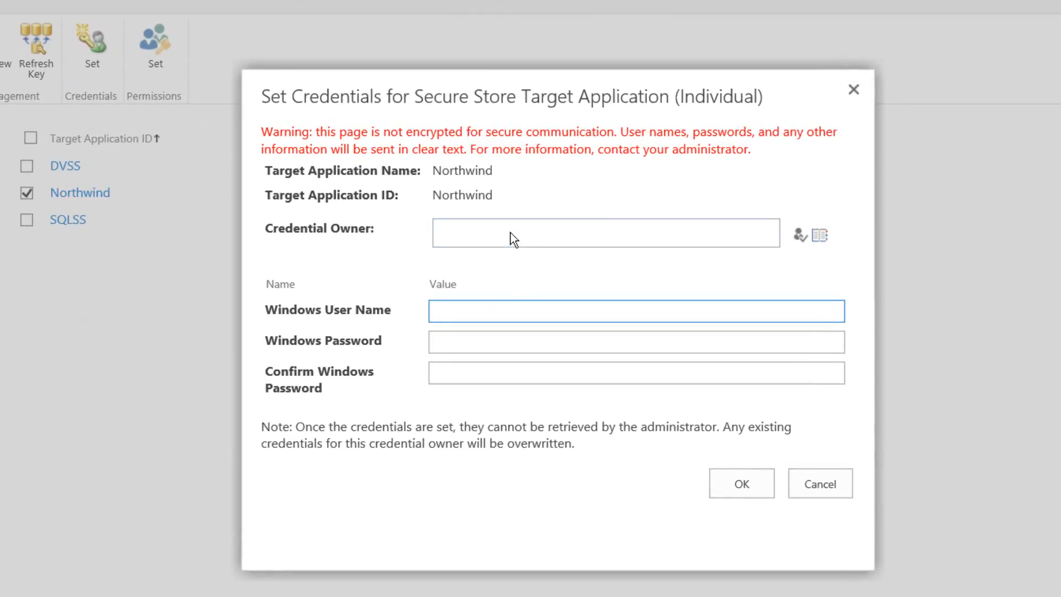
{"action": "left_click", "coordinate": [514, 239]}
{"action": "type", "text": "It"}
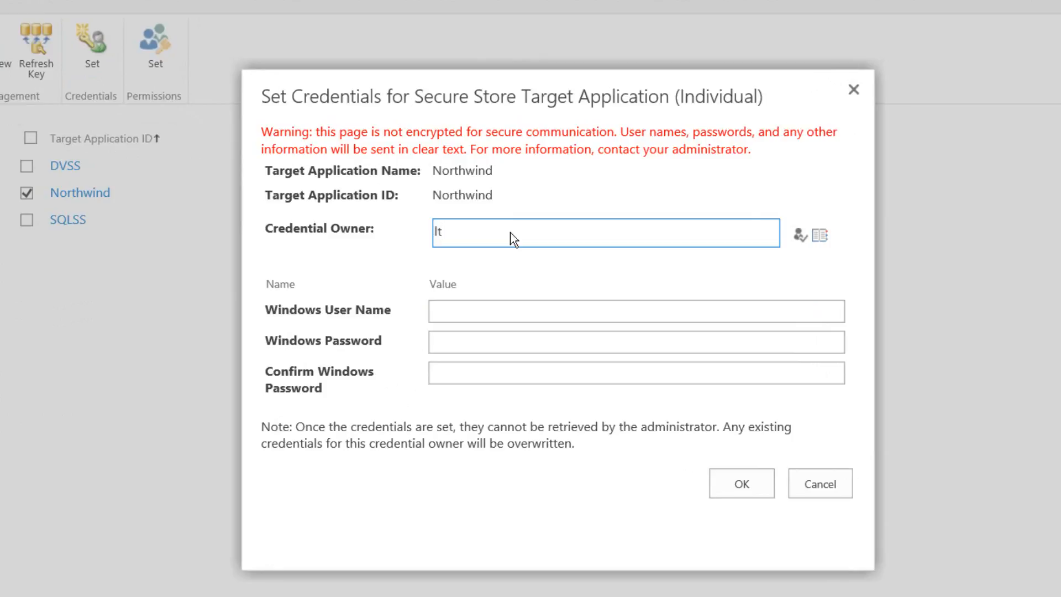
{"action": "type", "text": "\\administrator"}
{"action": "left_click", "coordinate": [800, 235]}
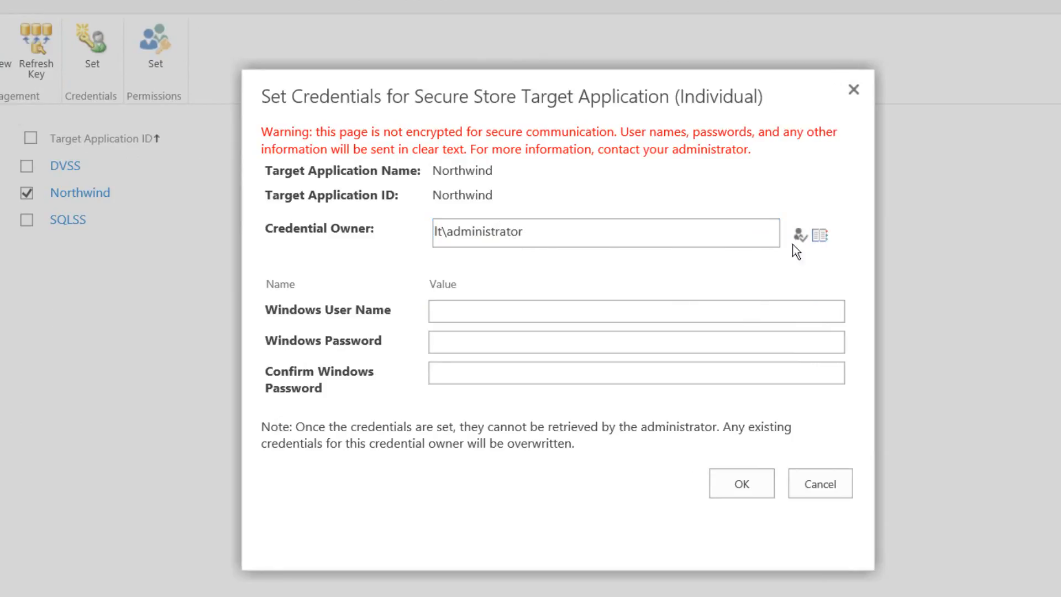
Set the Windows User Name for the Northwind target application to lt\administrator
{"action": "left_click", "coordinate": [627, 310]}
{"action": "type", "text": "It\\admin"}
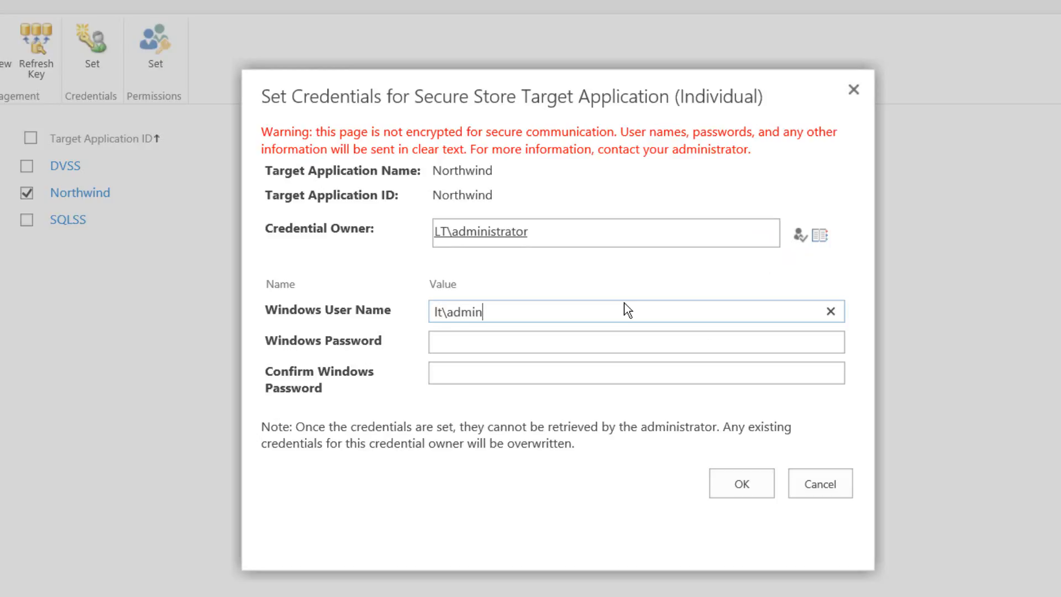
{"action": "type", "text": "istrator"}
{"action": "key", "text": "Tab"}
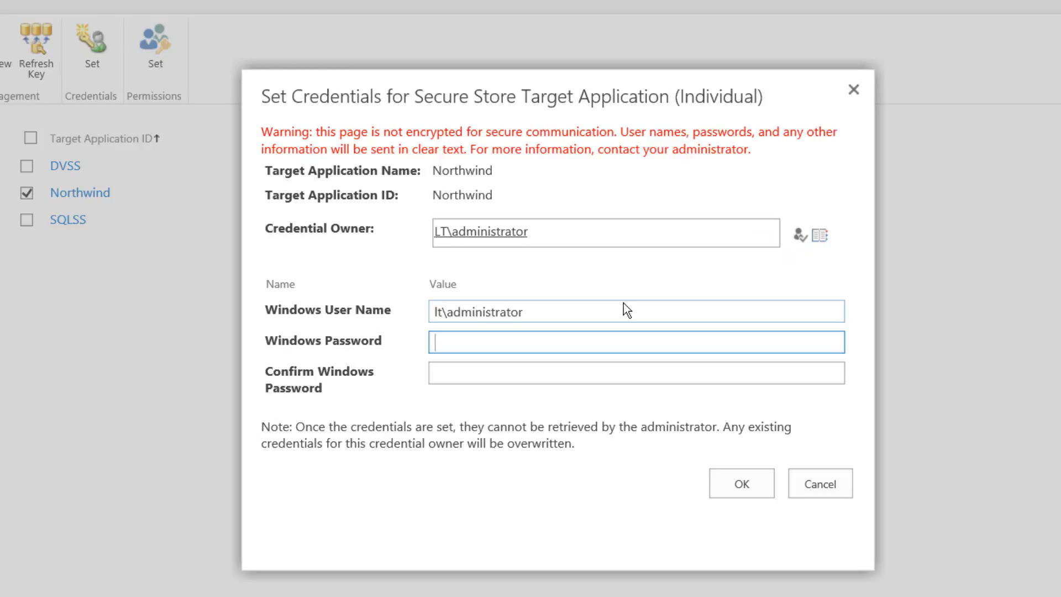
Enter the Windows password, repeat it in the confirmation field and save the Northwind credentials
{"action": "type", "text": "*********"}
{"action": "key", "text": "Tab"}
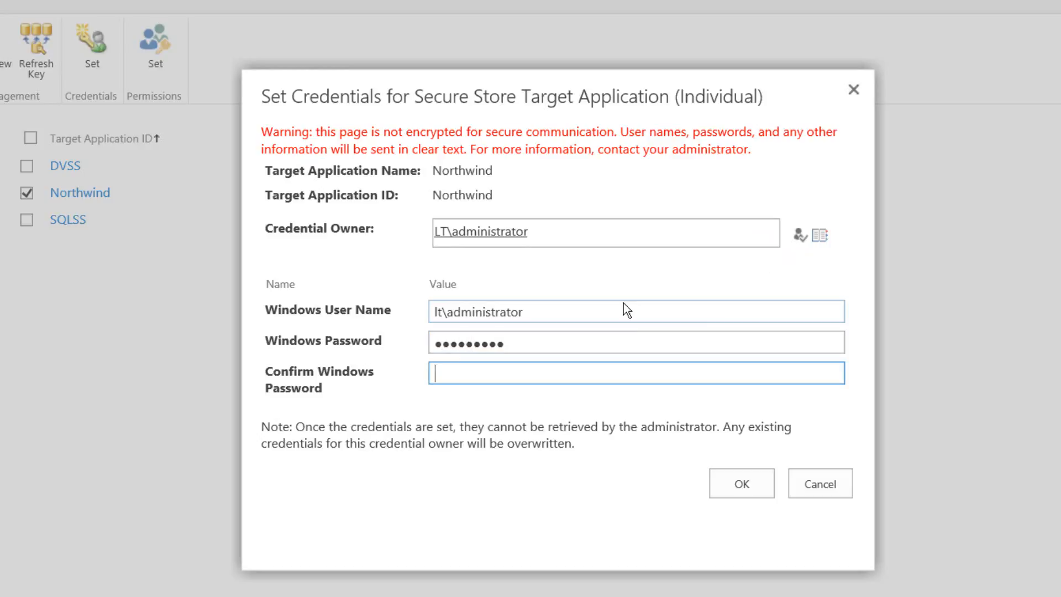
{"action": "type", "text": "*********"}
{"action": "left_click", "coordinate": [754, 492]}
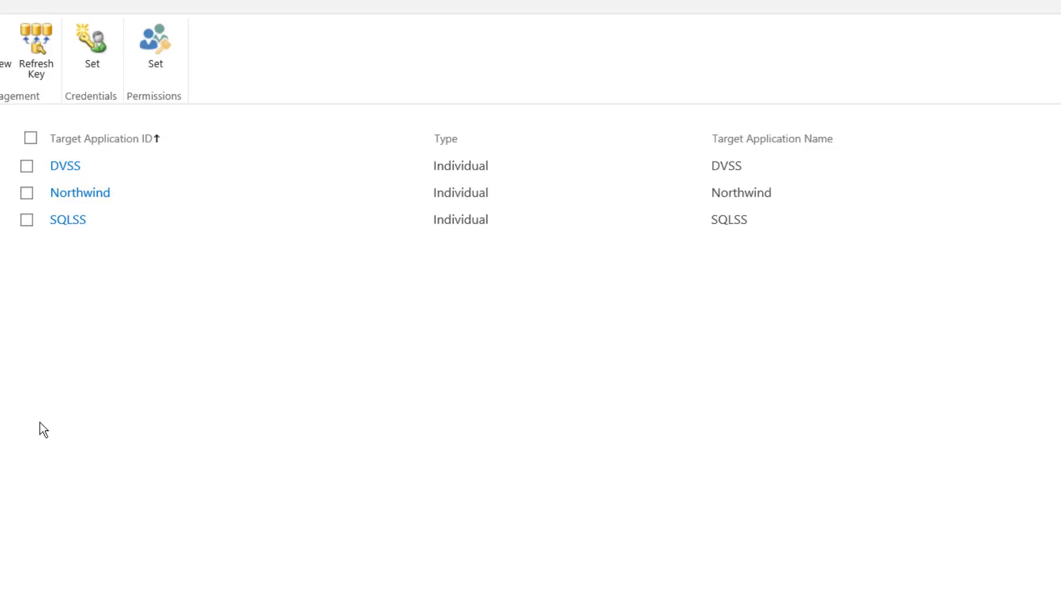
Switch back to the Data Viewer web part configuration and select the existing Secure Store ID text in the connection settings
{"action": "mouse_move", "coordinate": [5, 596]}
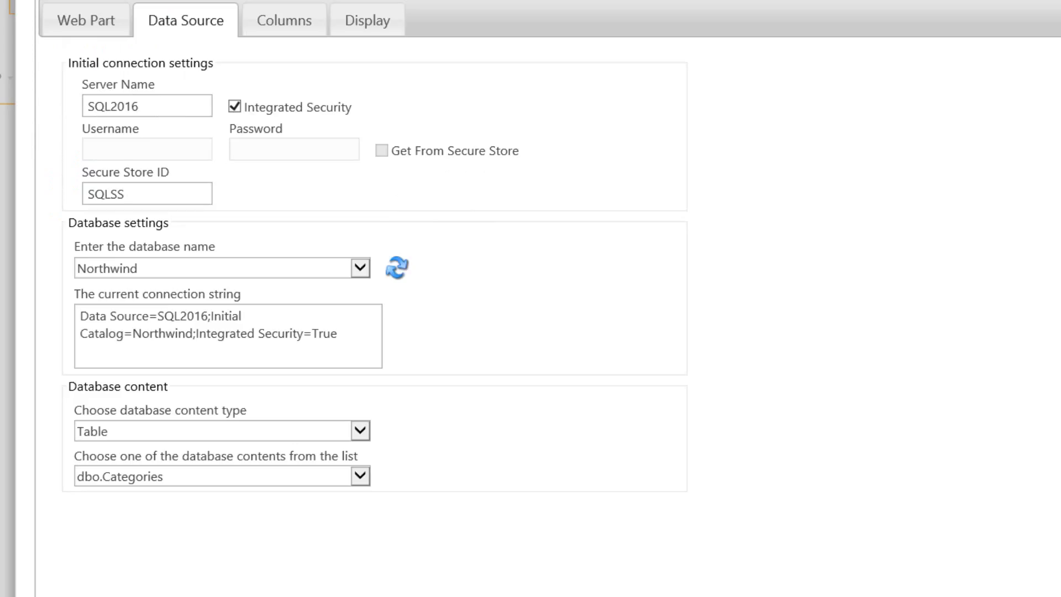
{"action": "left_click_drag", "start_coordinate": [180, 203], "coordinate": [47, 195]}
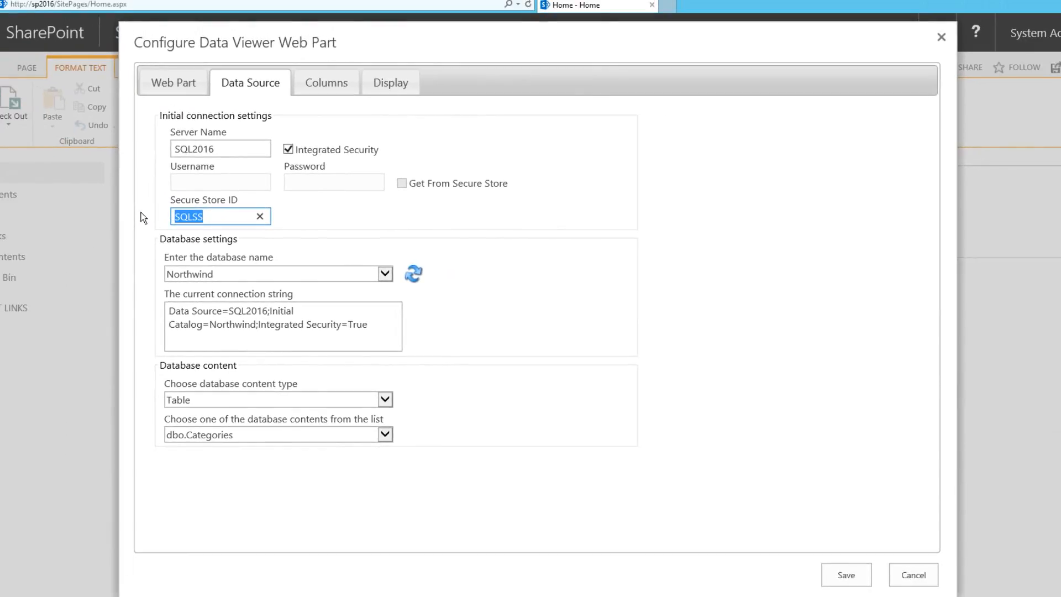